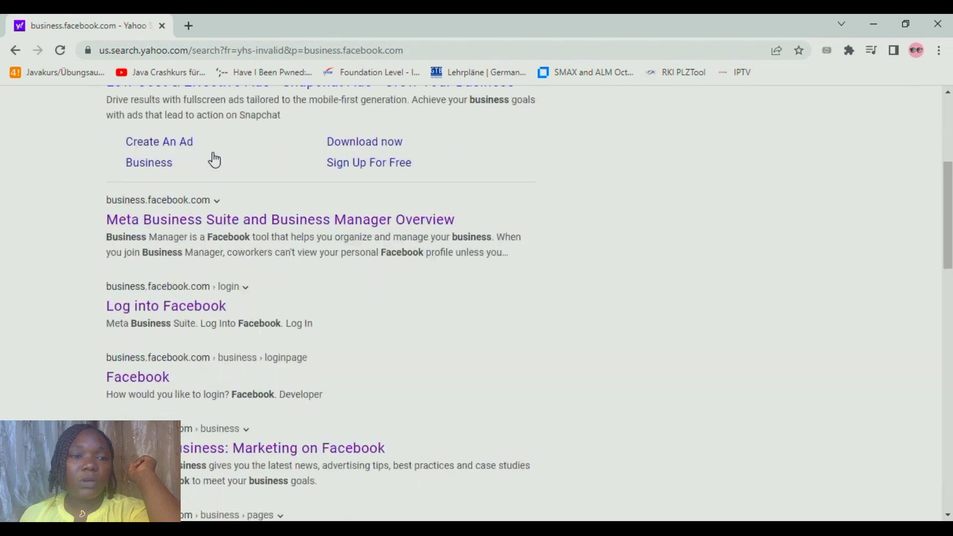
# Open the "Meta Business Suite and Business Manager Overview" page from the business.facebook.com search results.
pyautogui.scroll(1, 214, 161)
pyautogui.scroll(-1, 214, 159)
pyautogui.scroll(4, 213, 157)
pyautogui.scroll(-1, 214, 158)
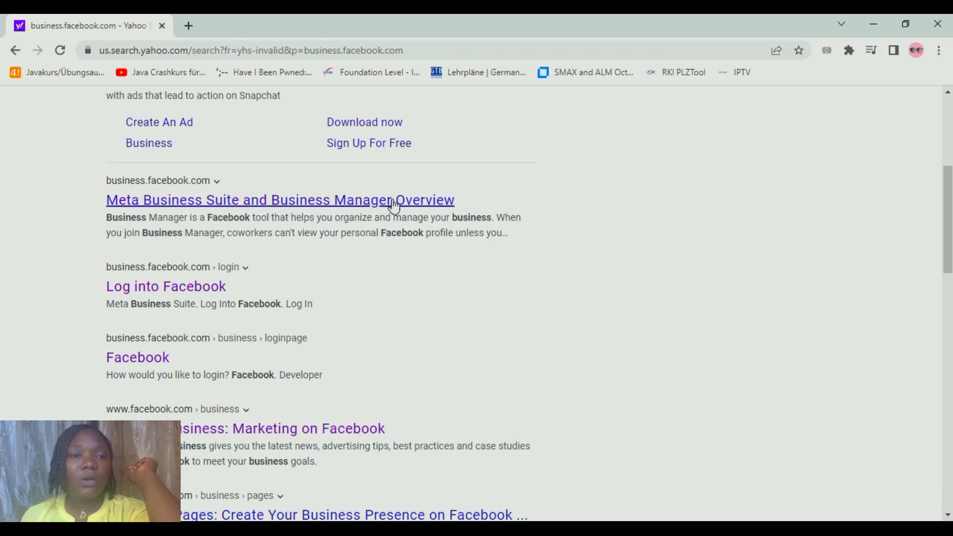
pyautogui.click(336, 202)
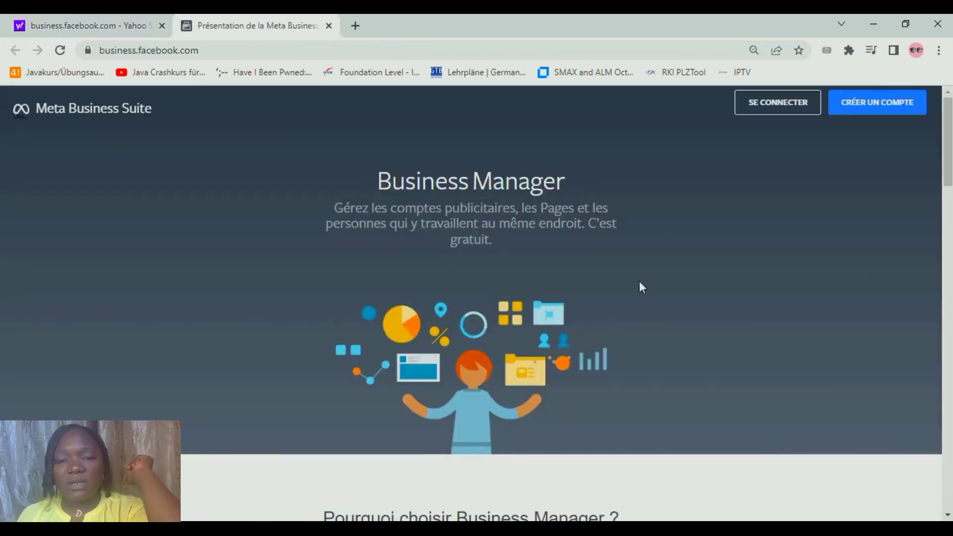
# Start creating a Business Manager account and select the business name field, followed by the personal name field.
pyautogui.scroll(-3, 639, 281)
pyautogui.scroll(2, 639, 281)
pyautogui.scroll(1, 639, 283)
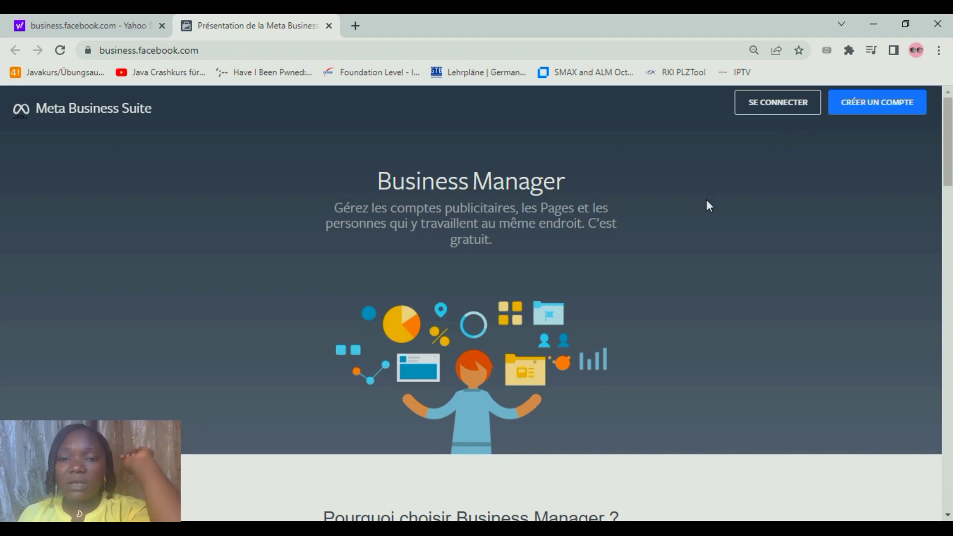
pyautogui.click(875, 110)
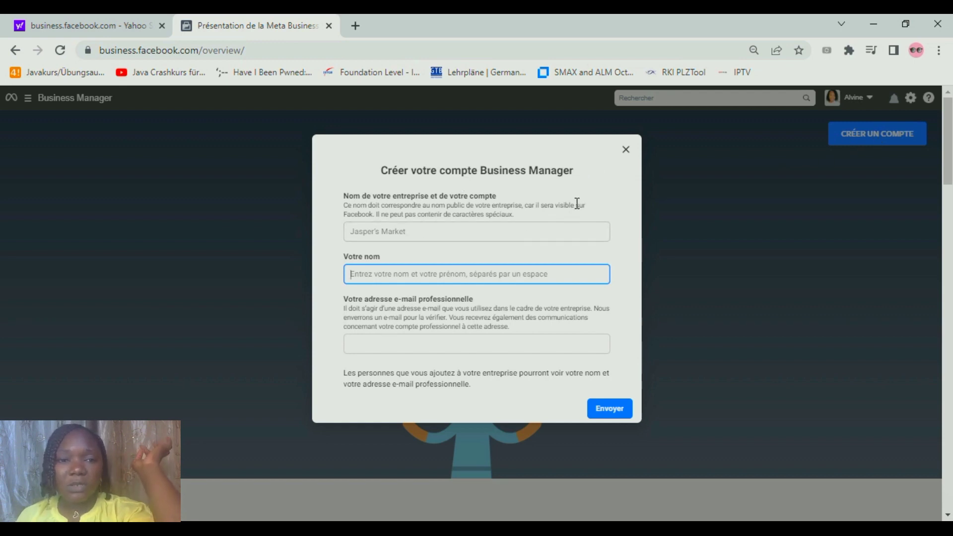
pyautogui.click(389, 230)
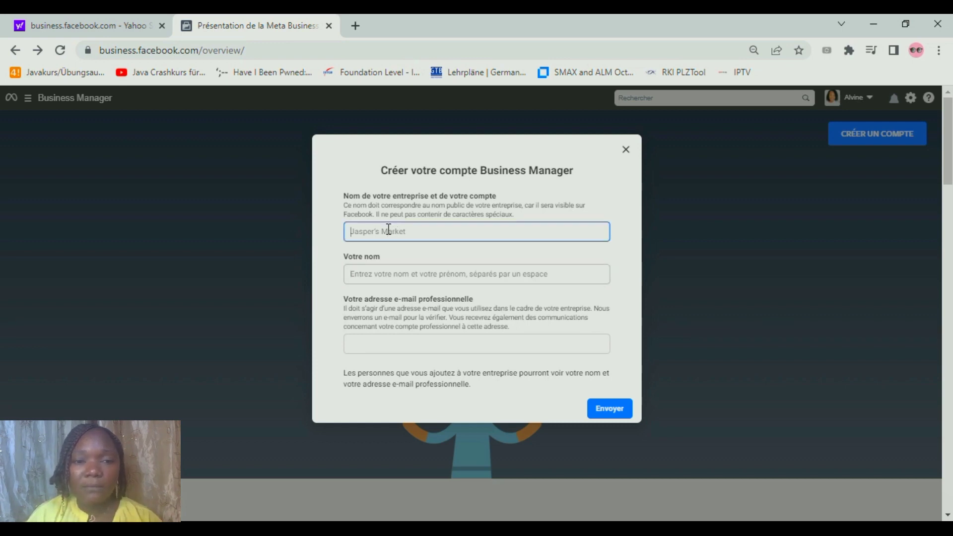
pyautogui.click(381, 271)
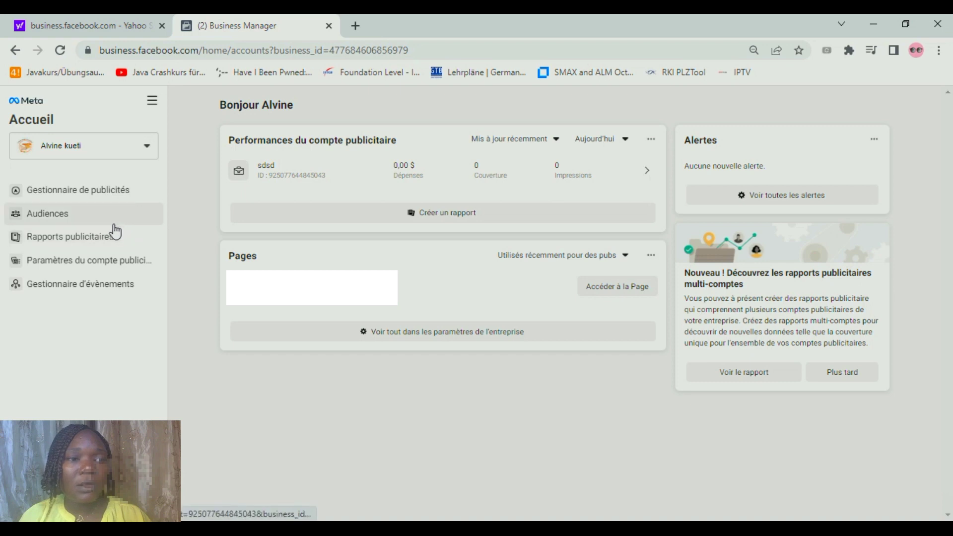
# Open the business settings (Paramètres d'entreprise) and look over the Utilisateurs and Comptes sections.
pyautogui.click(152, 100)
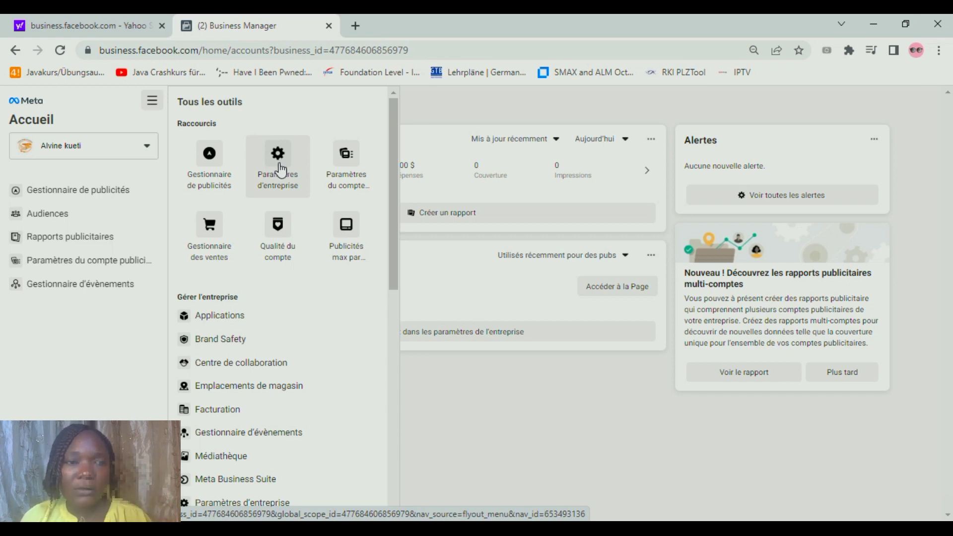
pyautogui.click(287, 179)
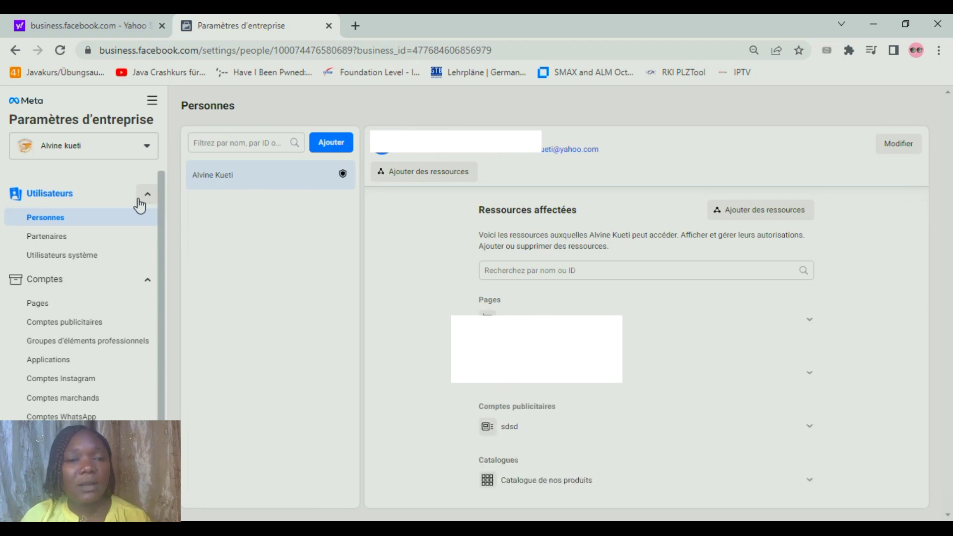
pyautogui.scroll(-1, 103, 323)
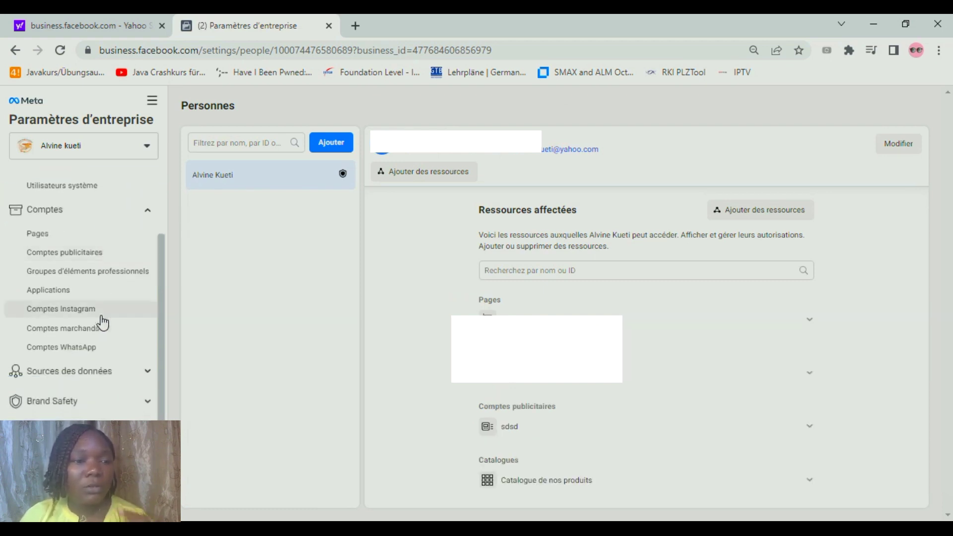
pyautogui.scroll(1, 103, 323)
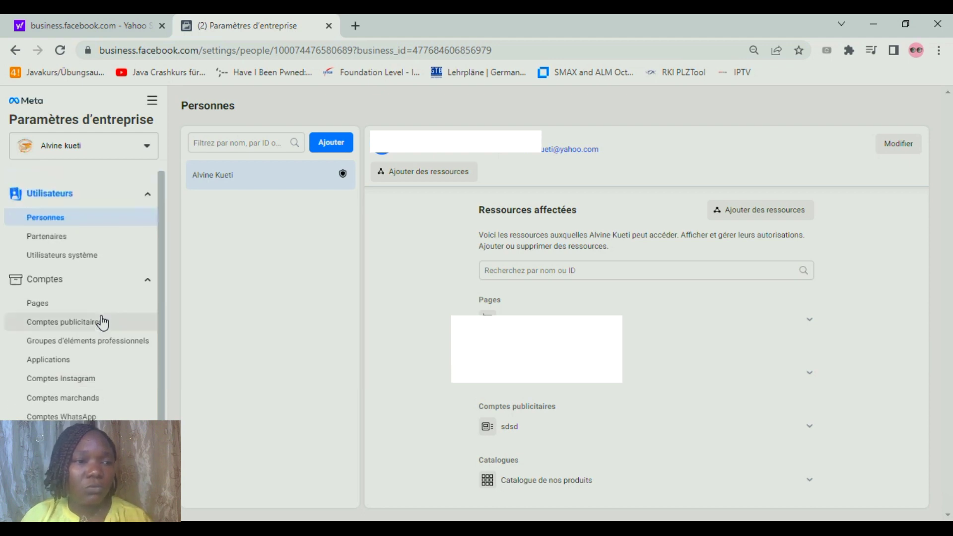
pyautogui.scroll(-1, 103, 324)
pyautogui.scroll(1, 102, 323)
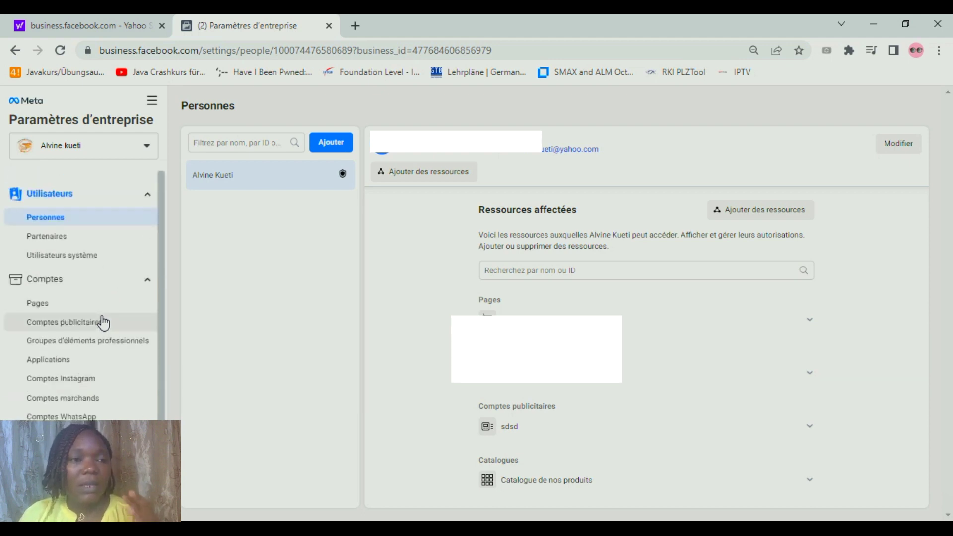
pyautogui.scroll(-2, 103, 324)
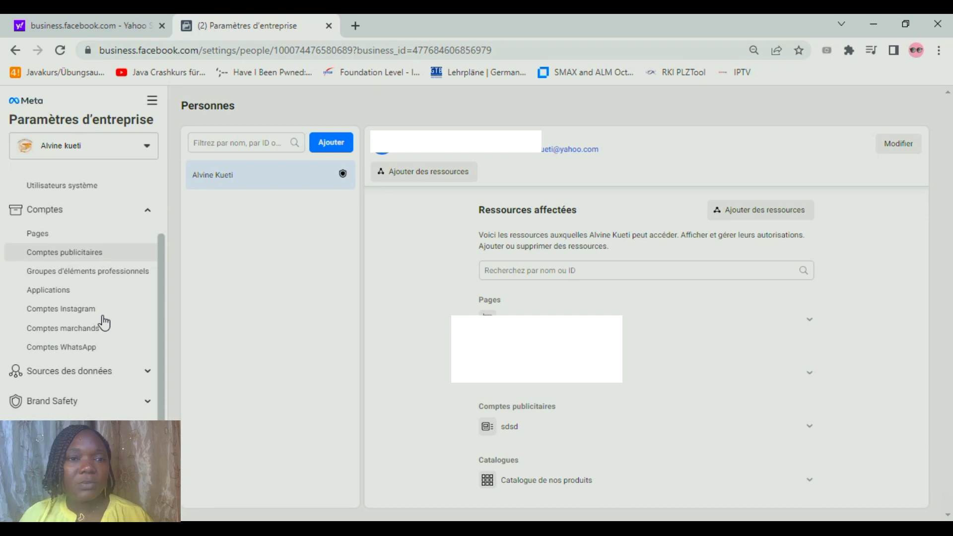
pyautogui.scroll(2, 103, 323)
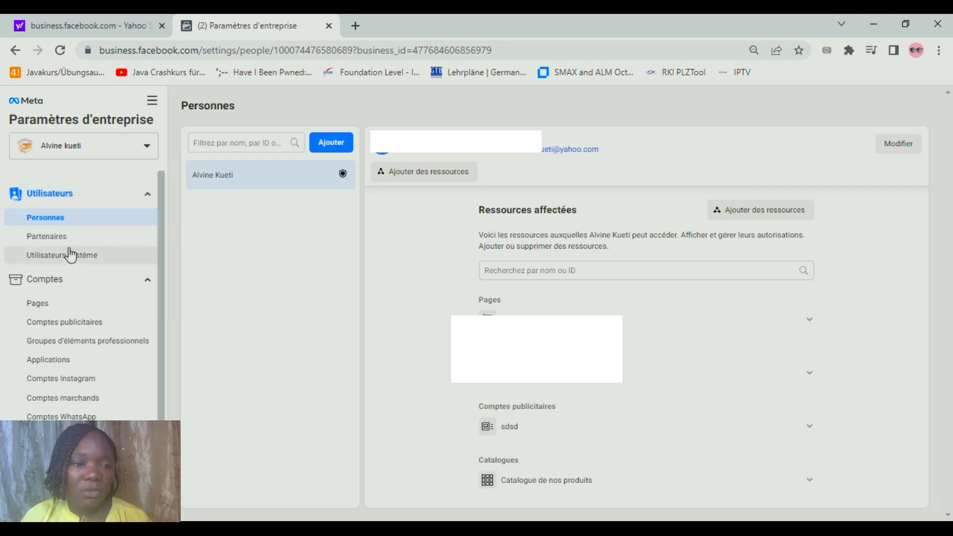
# Collapse the Utilisateurs section and open the ad accounts page (Comptes publicitaires).
pyautogui.click(146, 195)
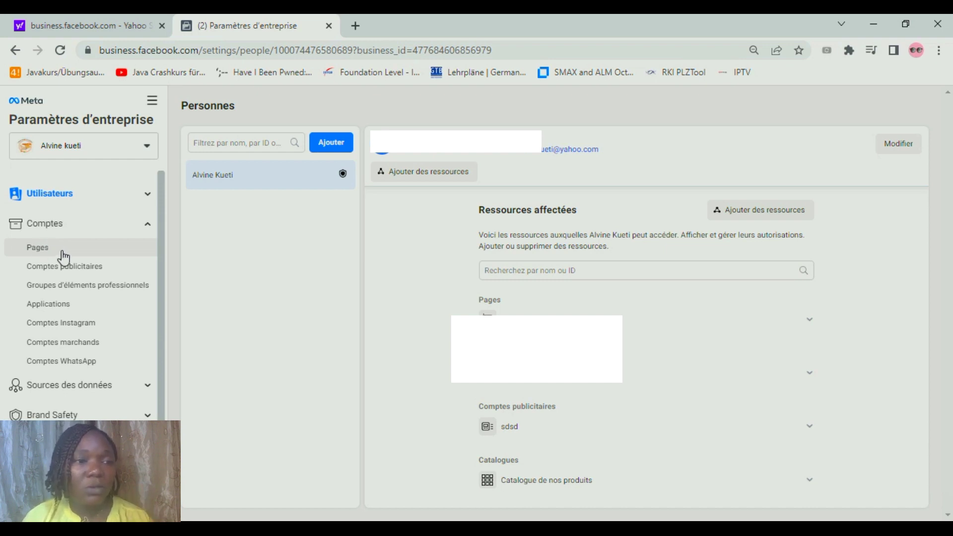
pyautogui.click(80, 268)
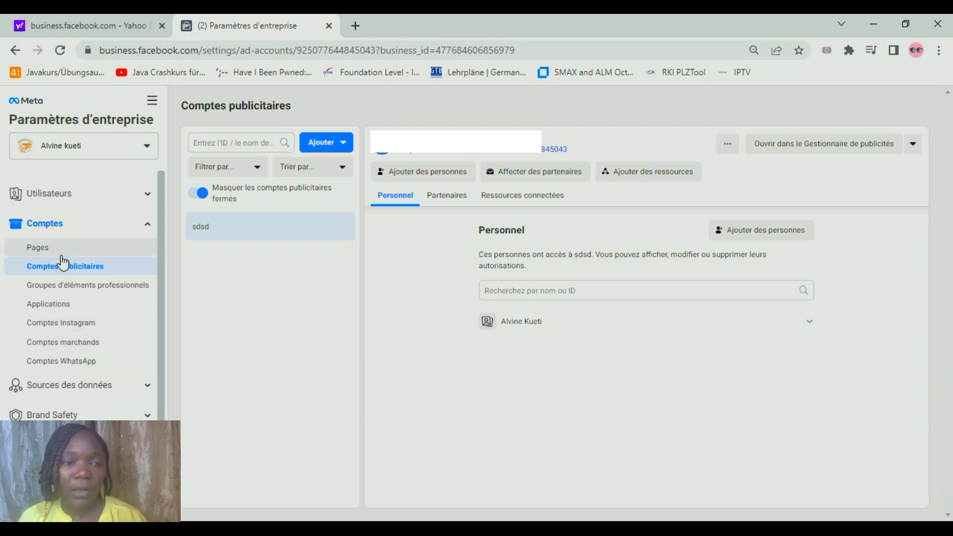
# Expand the Sources des données section and examine its entries alongside the other business settings categories.
pyautogui.scroll(-3, 64, 266)
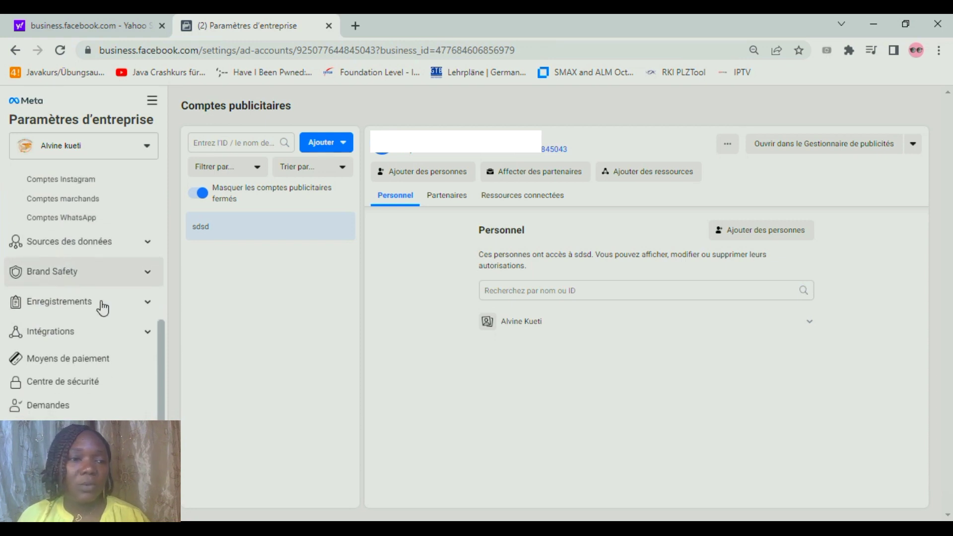
pyautogui.scroll(1, 70, 359)
pyautogui.scroll(-1, 75, 358)
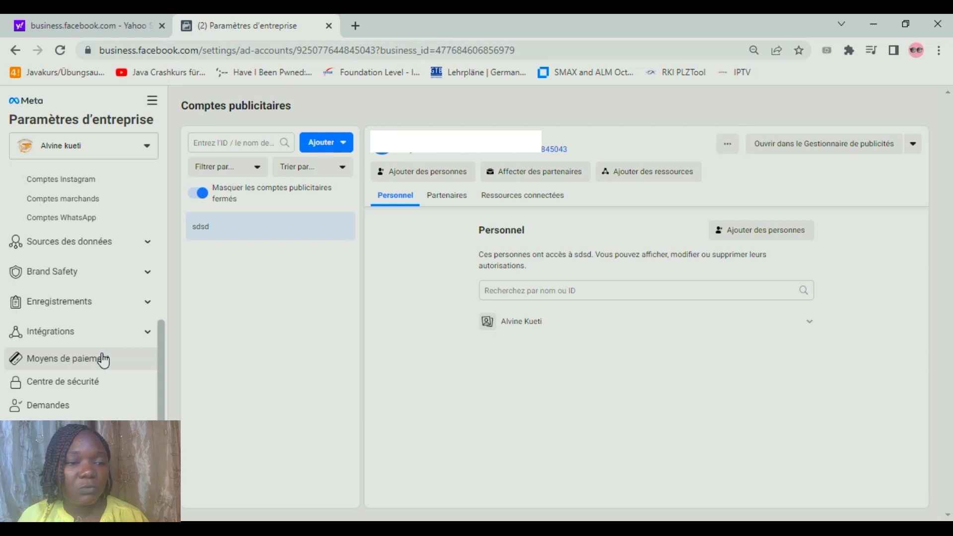
pyautogui.scroll(3, 106, 374)
pyautogui.scroll(-3, 106, 373)
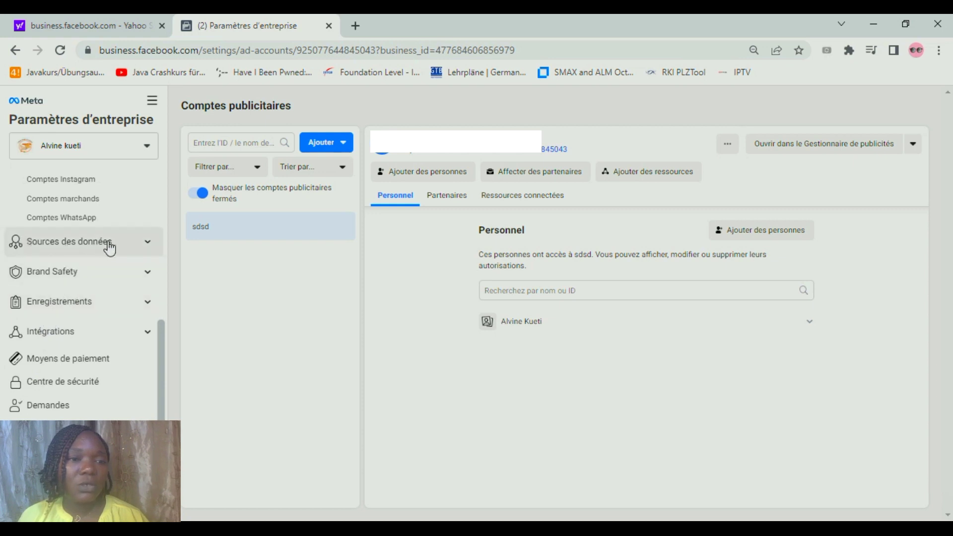
pyautogui.click(143, 243)
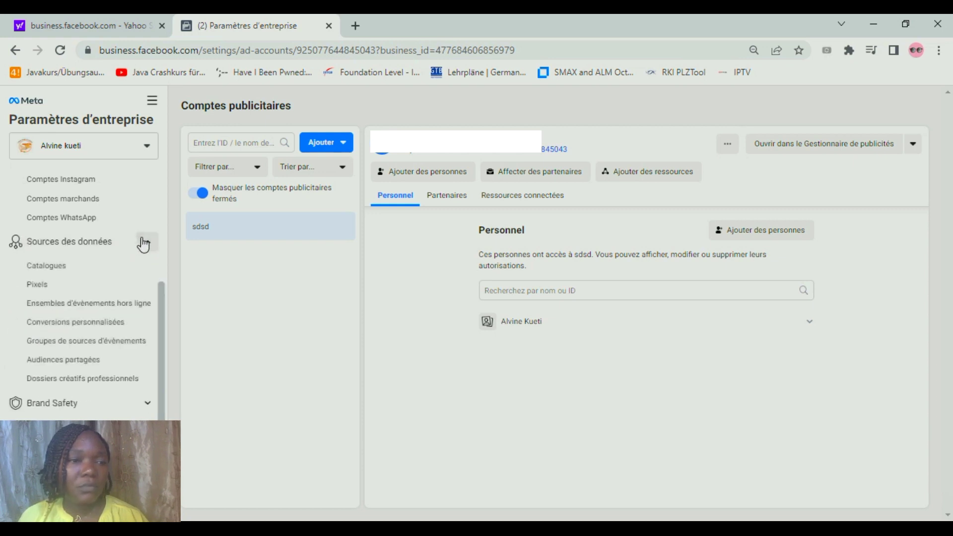
pyautogui.scroll(-3, 95, 288)
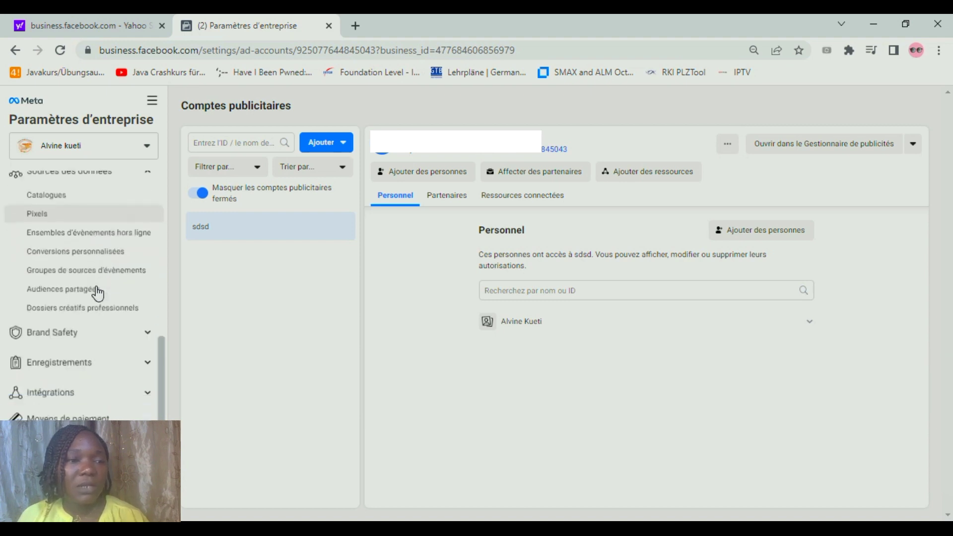
pyautogui.scroll(2, 97, 293)
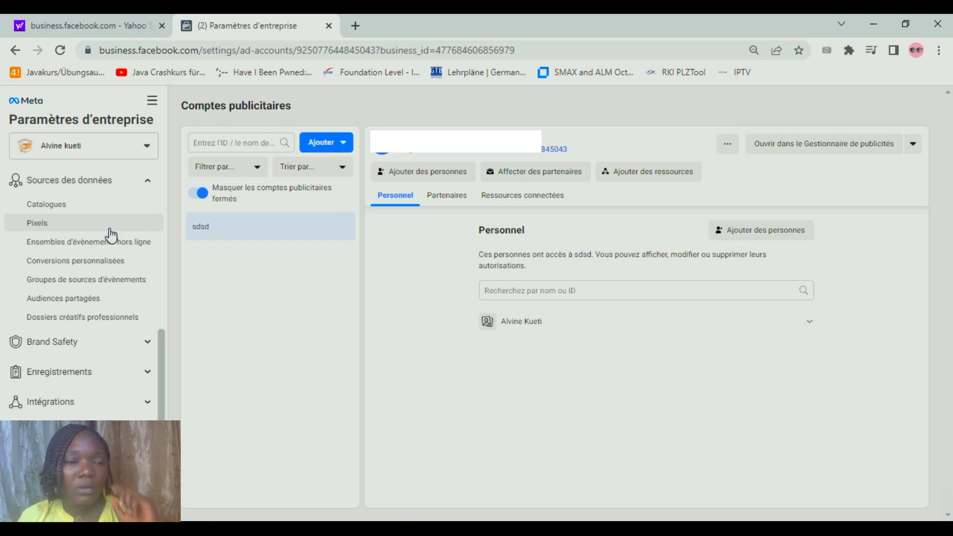
pyautogui.scroll(-2, 99, 264)
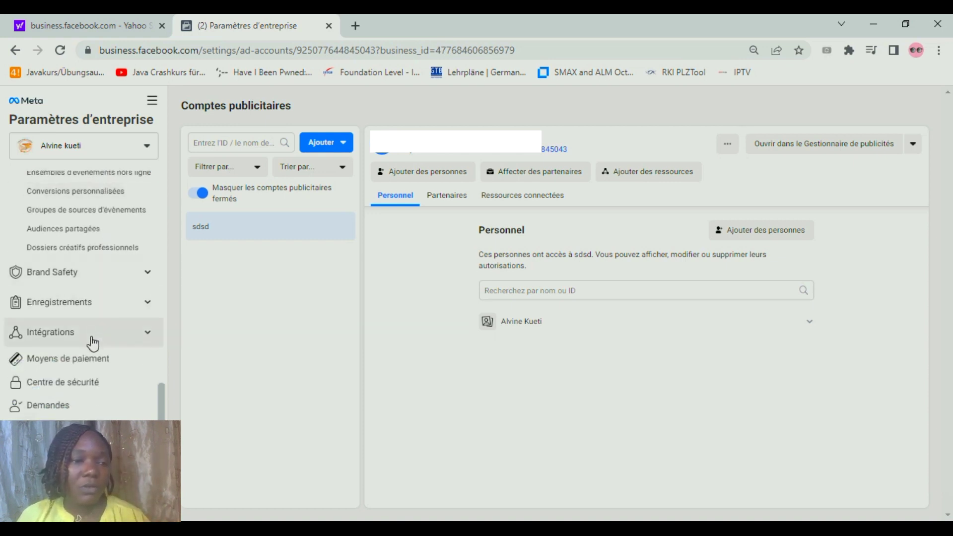
pyautogui.scroll(5, 75, 392)
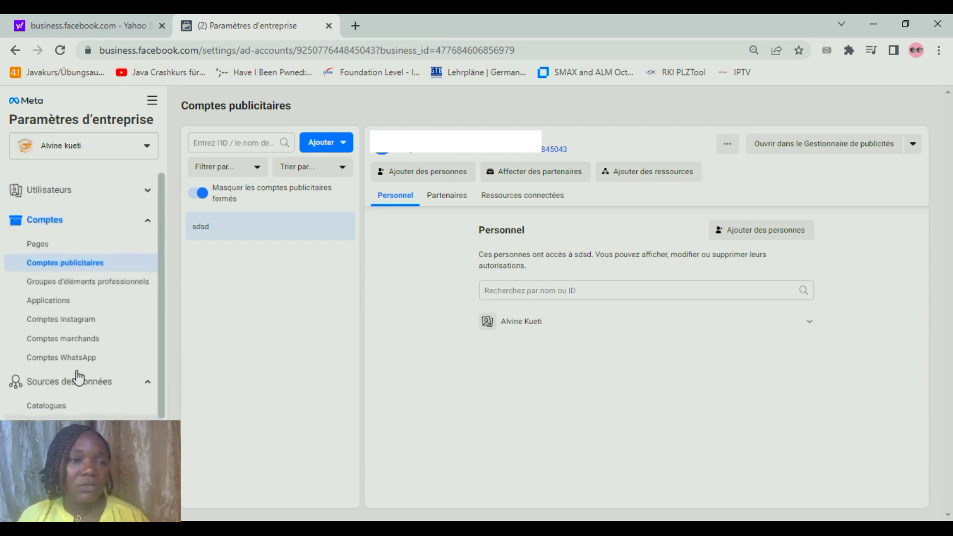
pyautogui.scroll(-3, 81, 378)
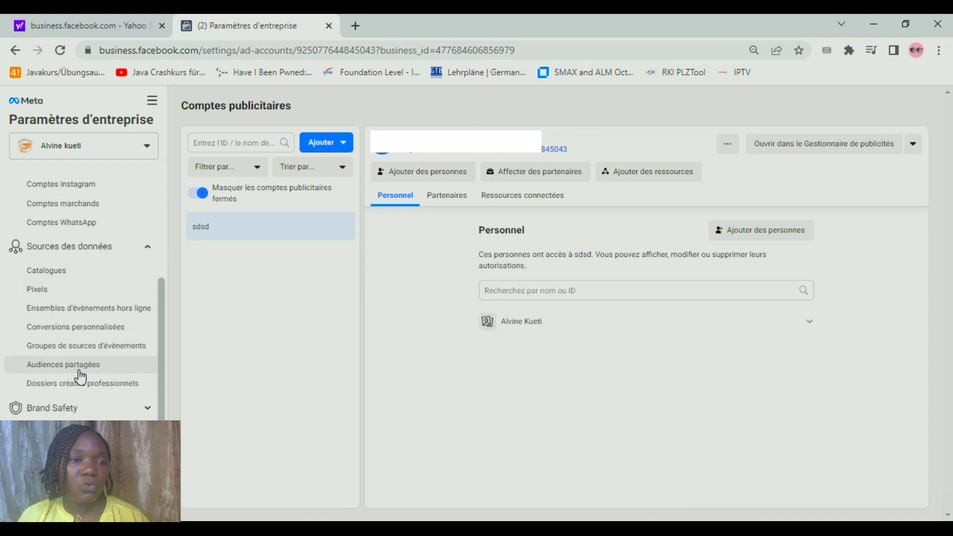
# Collapse the Sources des données and Comptes sections and review the full list of business settings categories.
pyautogui.click(149, 253)
pyautogui.scroll(3, 149, 256)
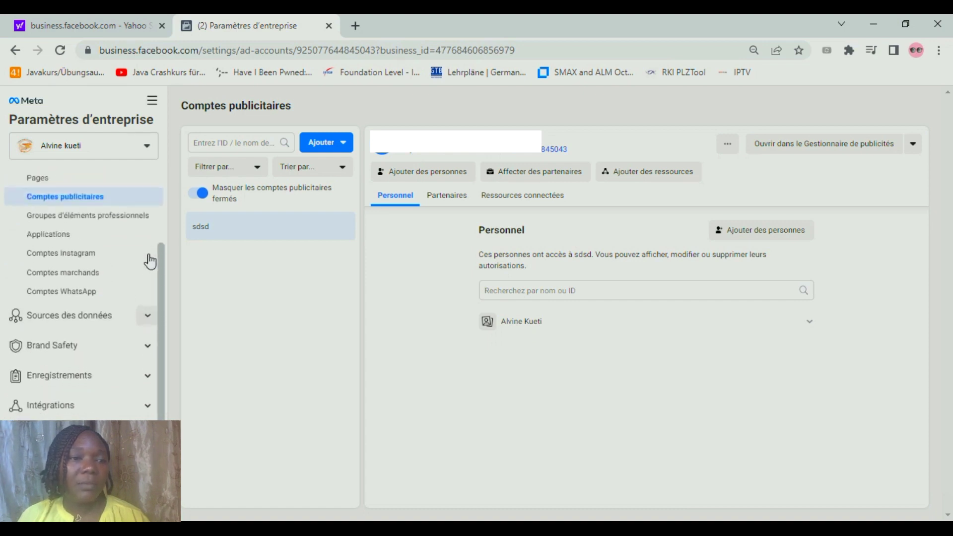
pyautogui.scroll(2, 150, 233)
pyautogui.click(148, 224)
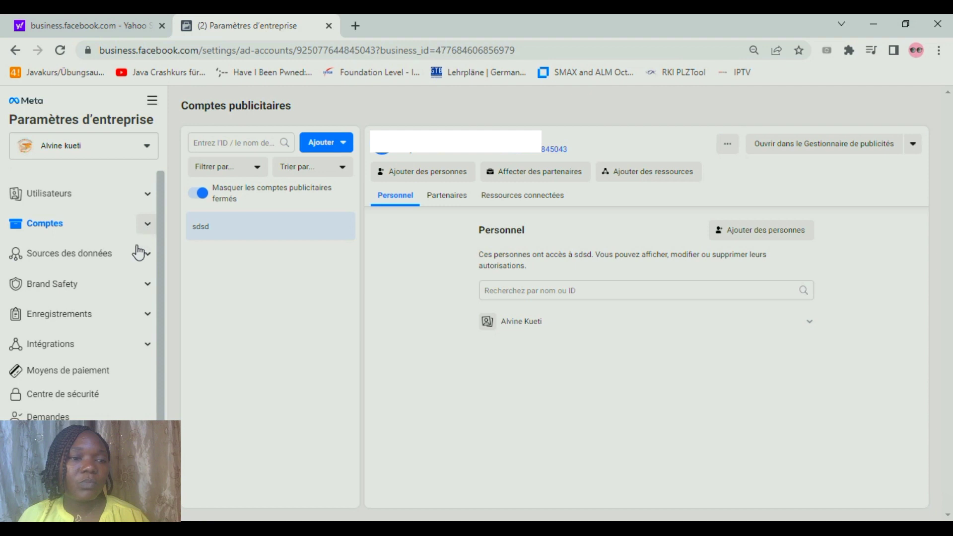
pyautogui.scroll(-2, 45, 386)
pyautogui.scroll(2, 45, 385)
pyautogui.scroll(-4, 47, 385)
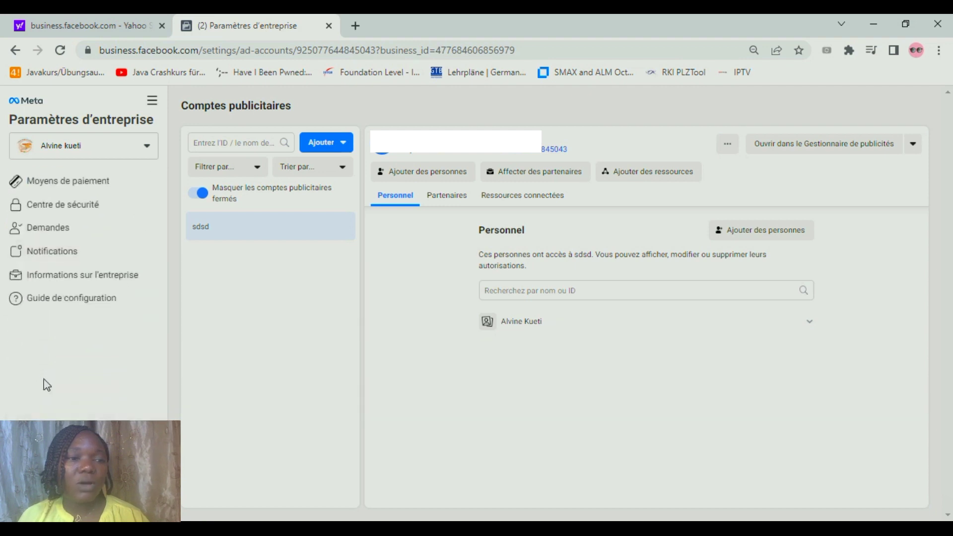
pyautogui.scroll(4, 47, 385)
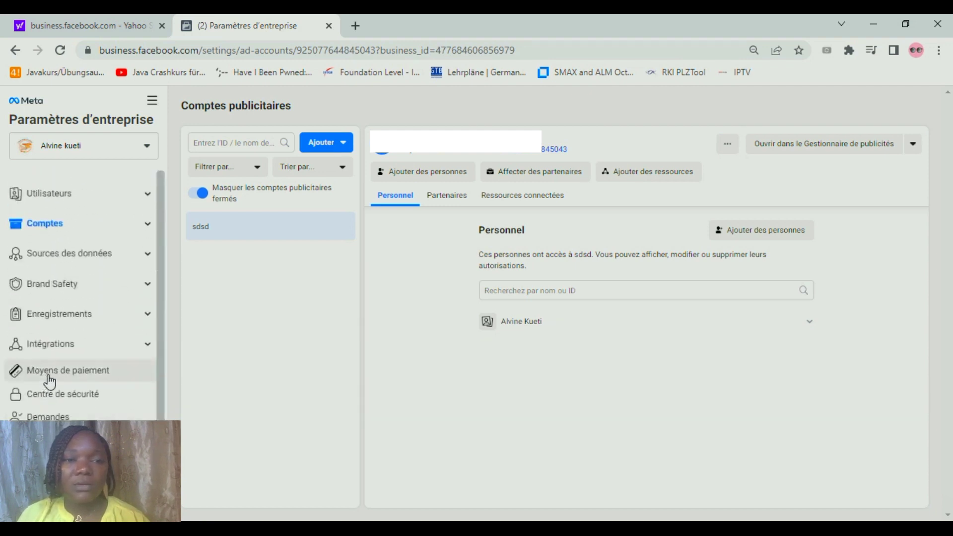
# Expand the Utilisateurs section and view its Personnes and Partenaires pages, ending on Personnes.
pyautogui.click(76, 195)
pyautogui.click(78, 217)
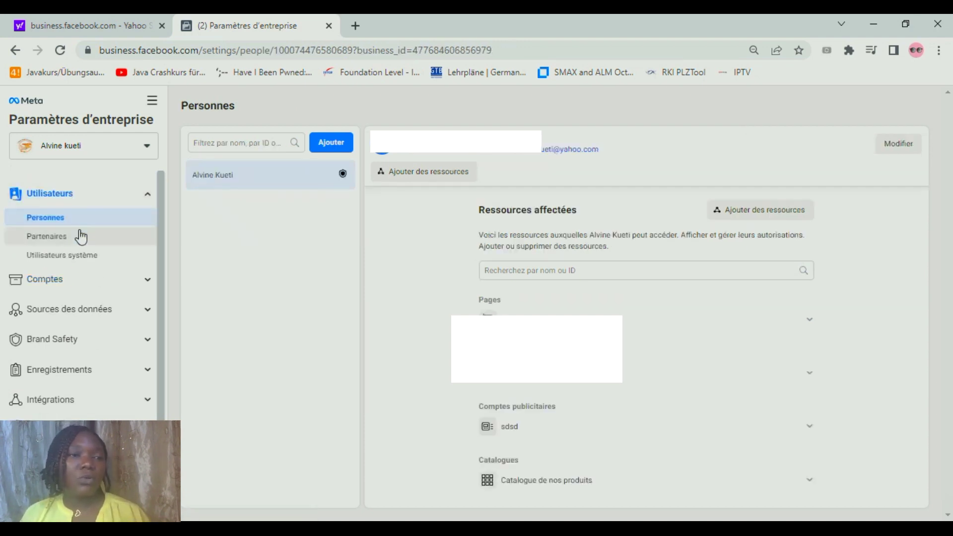
pyautogui.click(79, 236)
pyautogui.click(82, 220)
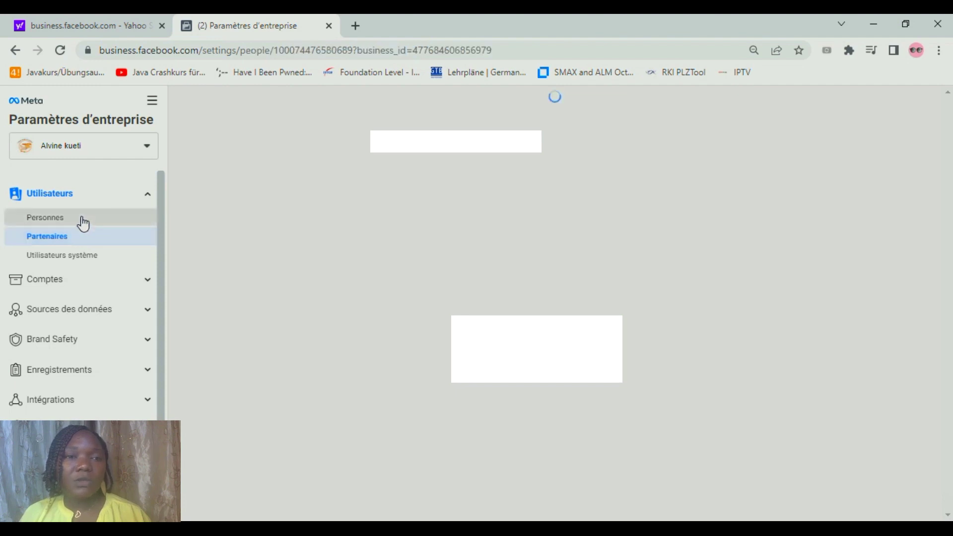
pyautogui.scroll(-2, 76, 268)
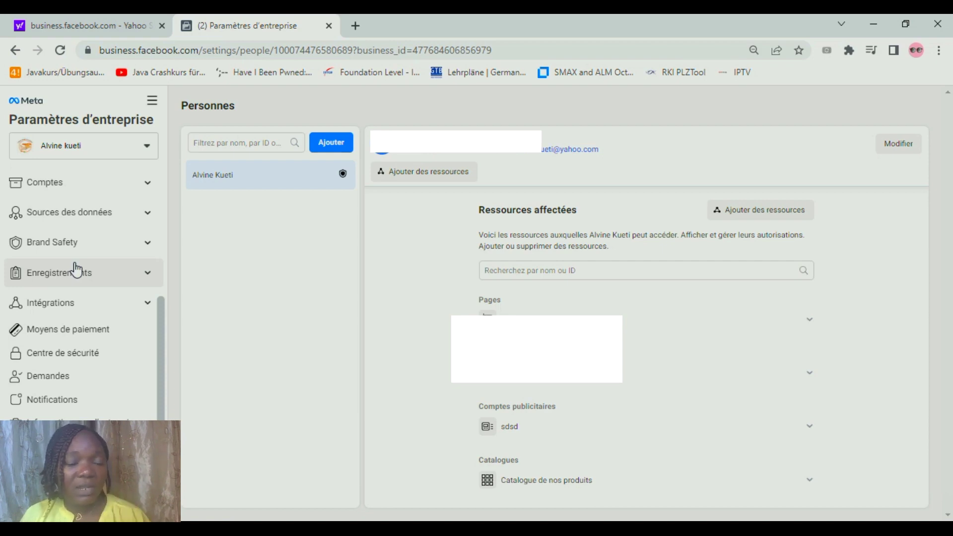
pyautogui.scroll(3, 76, 269)
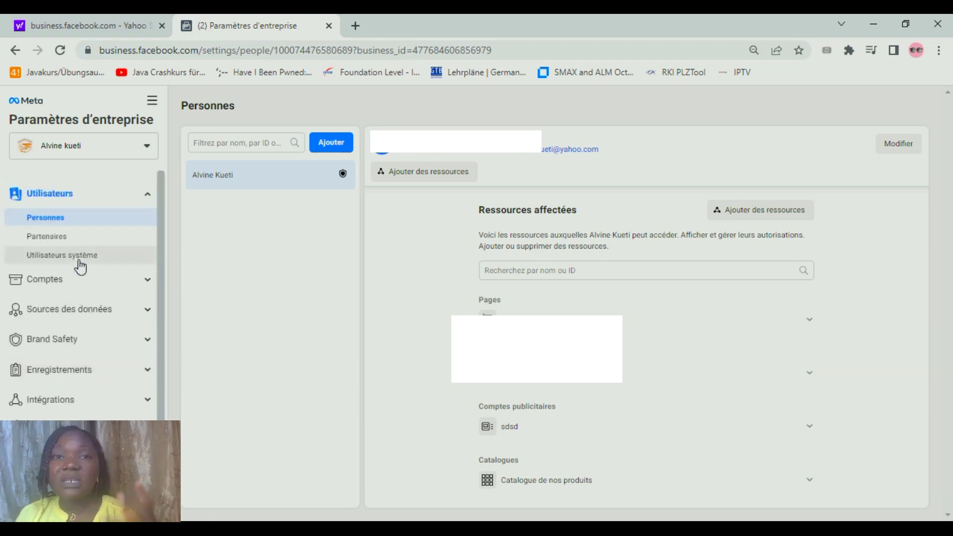